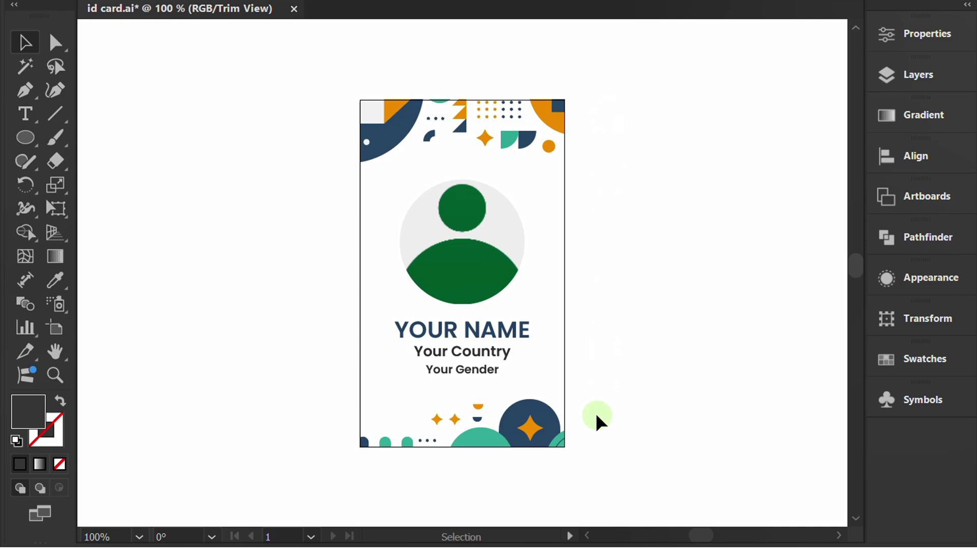
Check the YOUR NAME, Your Country and Your Gender placeholder texts, then deselect everything.
click(519, 335)
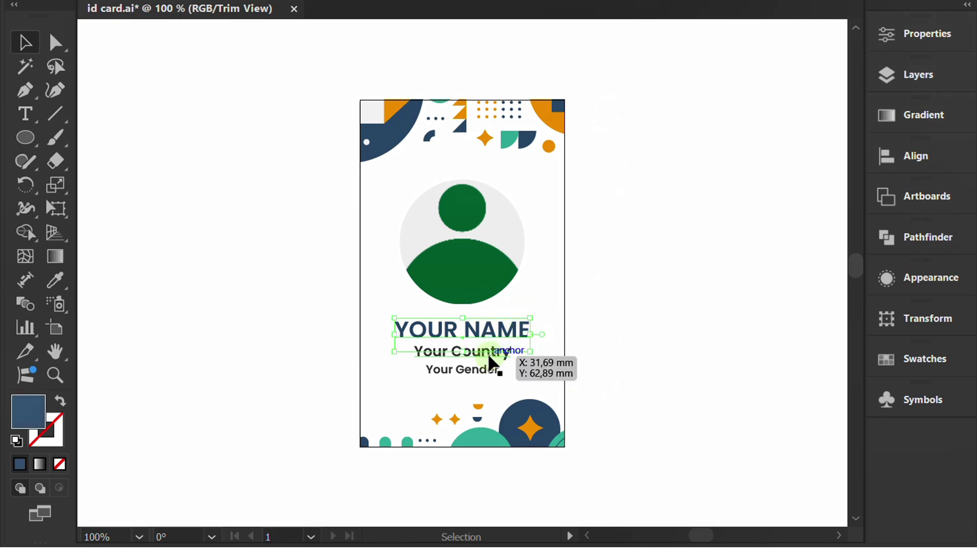
click(496, 357)
click(493, 374)
click(648, 366)
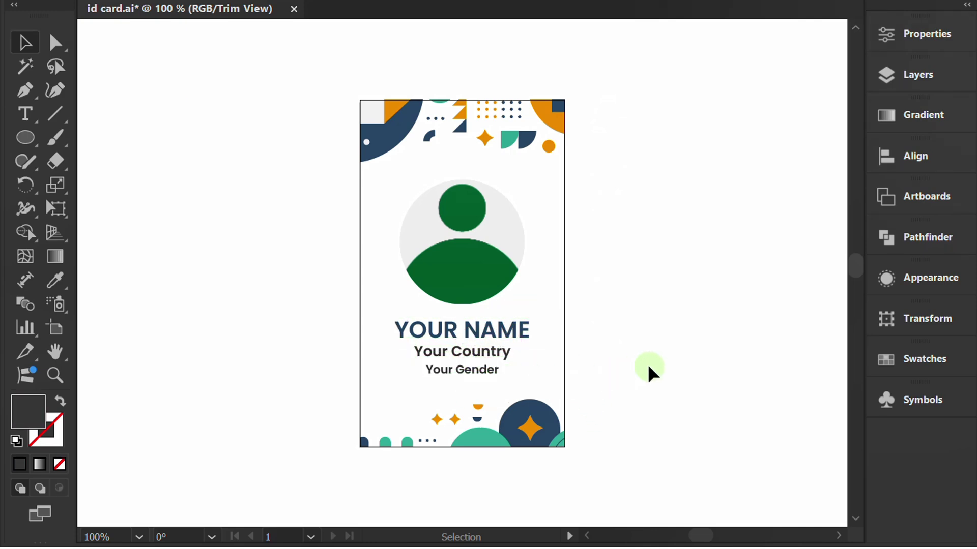
Download the Untitled spreadsheet's ten-person Name, Country, Gender table as a CSV file.
key(alt+Tab)
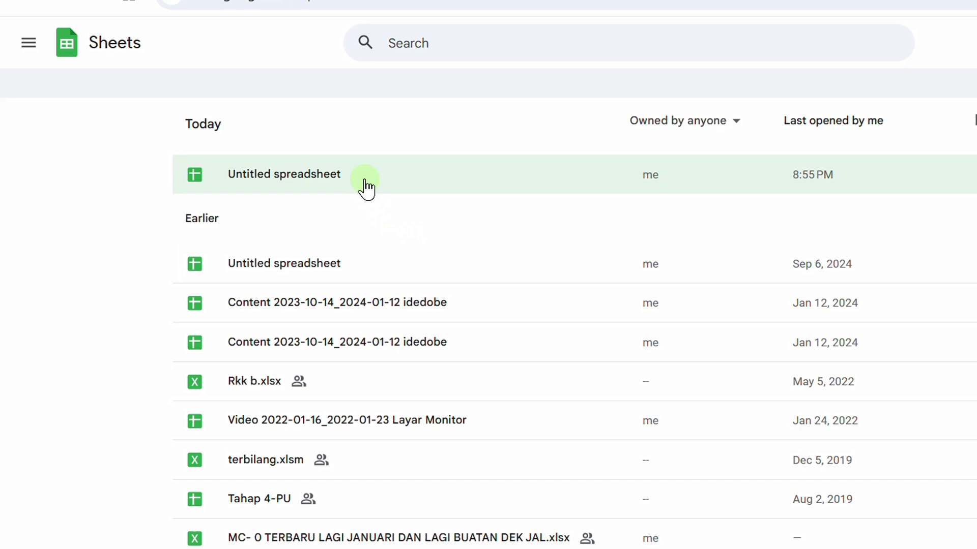
click(362, 179)
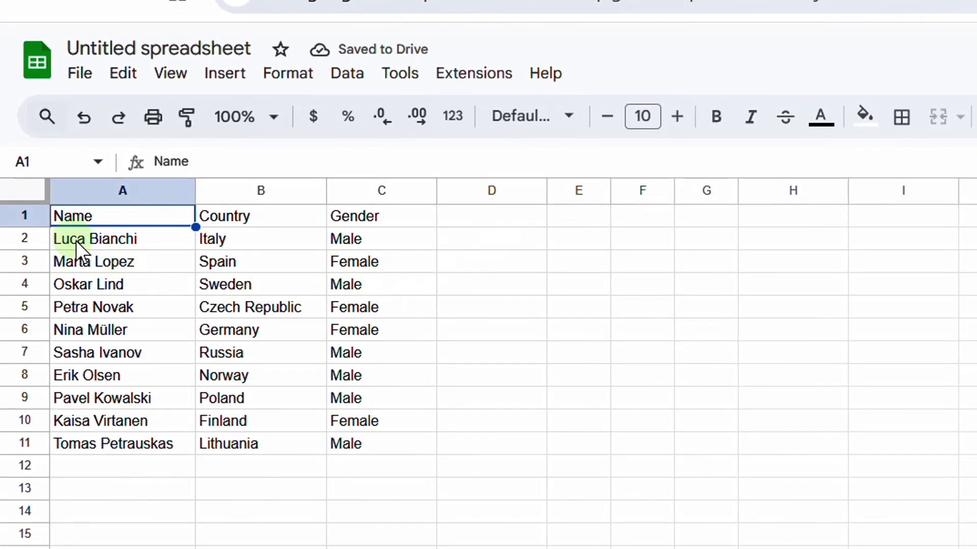
click(441, 467)
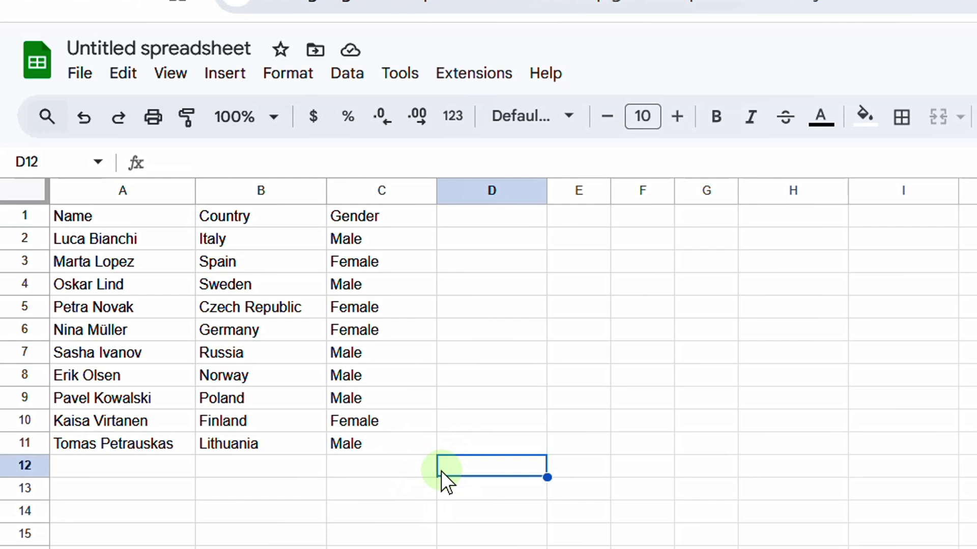
click(80, 74)
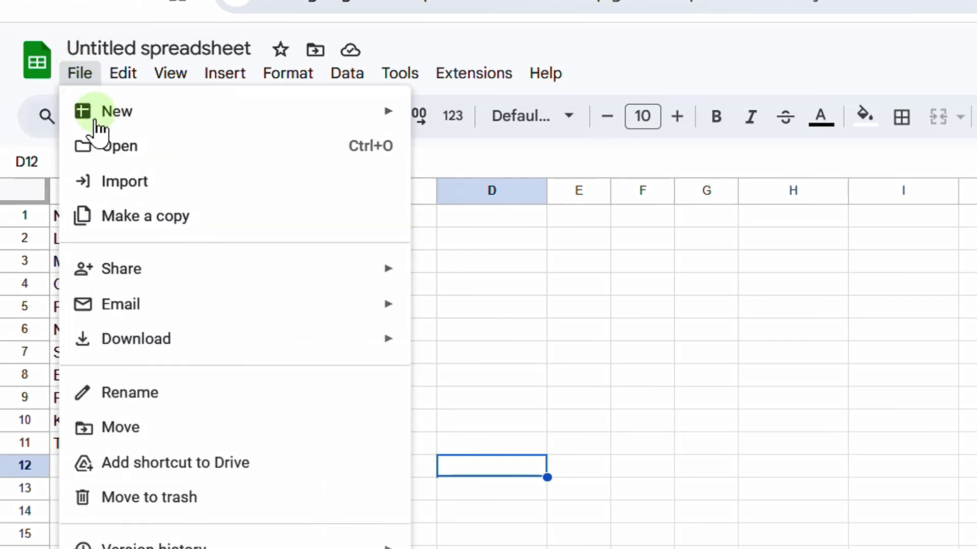
mouse_move(136, 339)
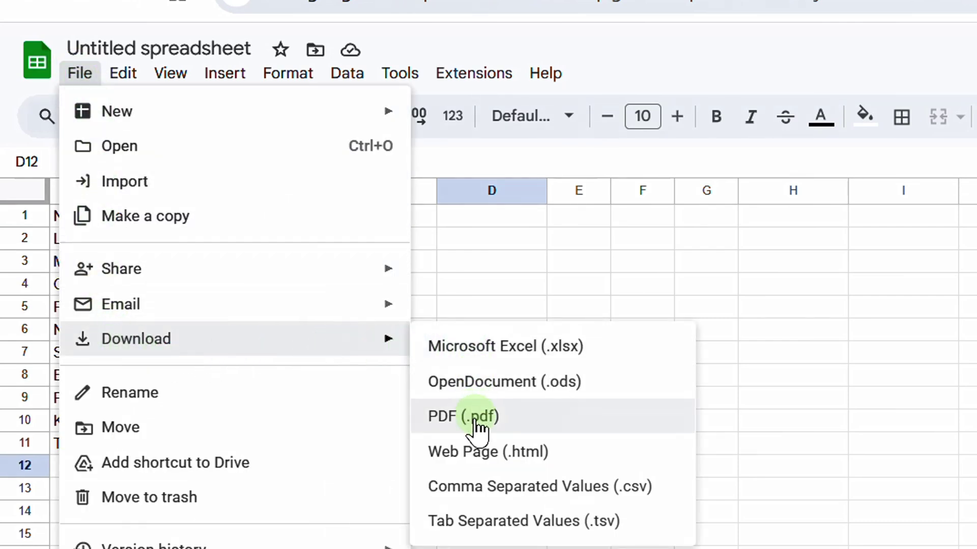
click(572, 488)
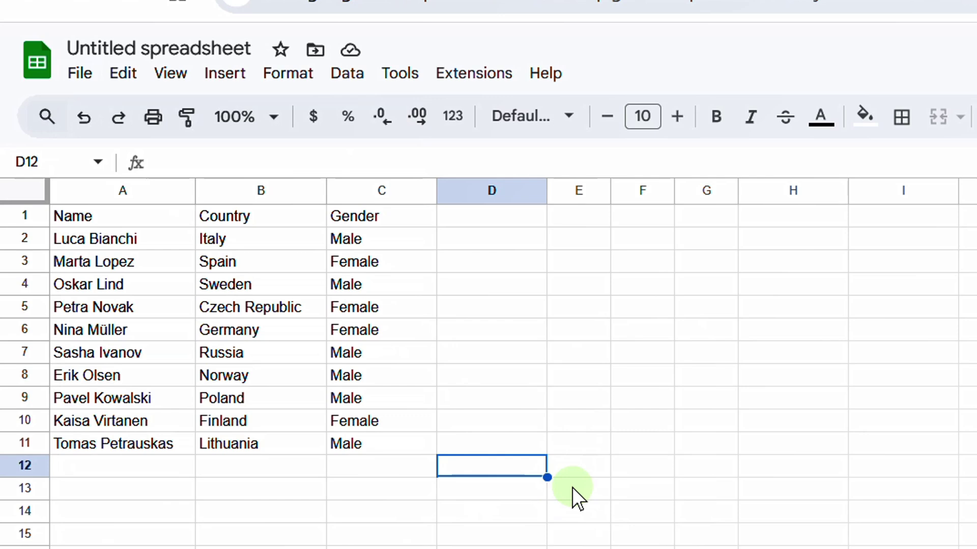
text(da)
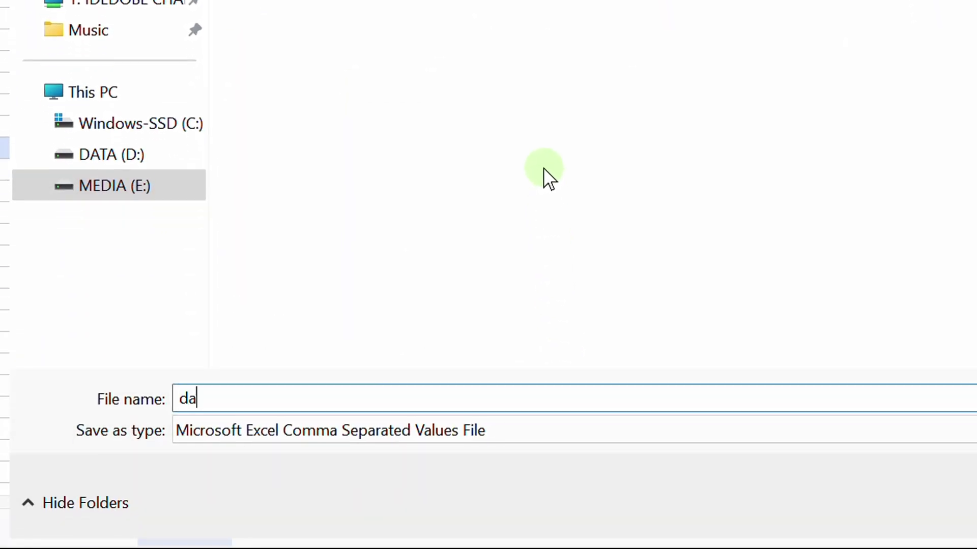
text(me)
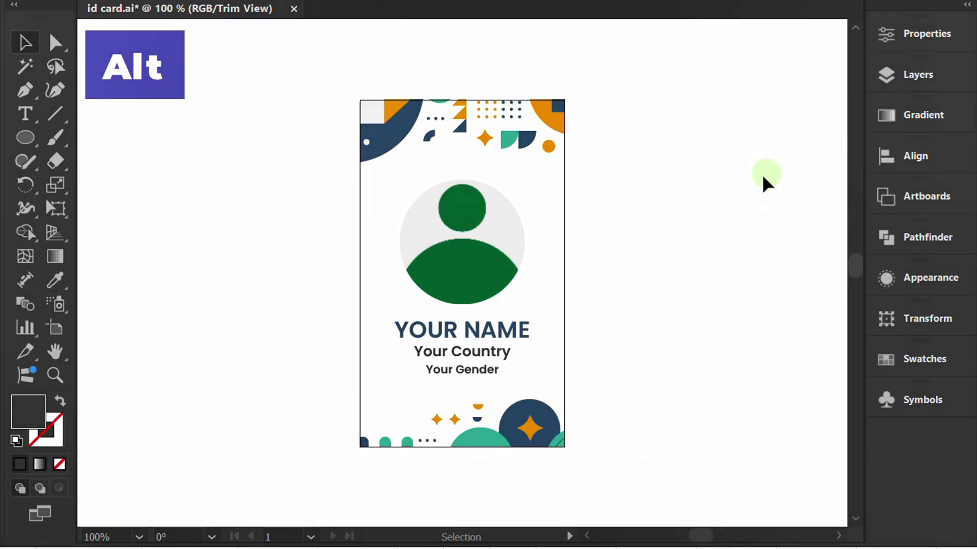
Import the 'data name' CSV into the Variables panel as Name, Country and Gender.
key(ctrl+y)
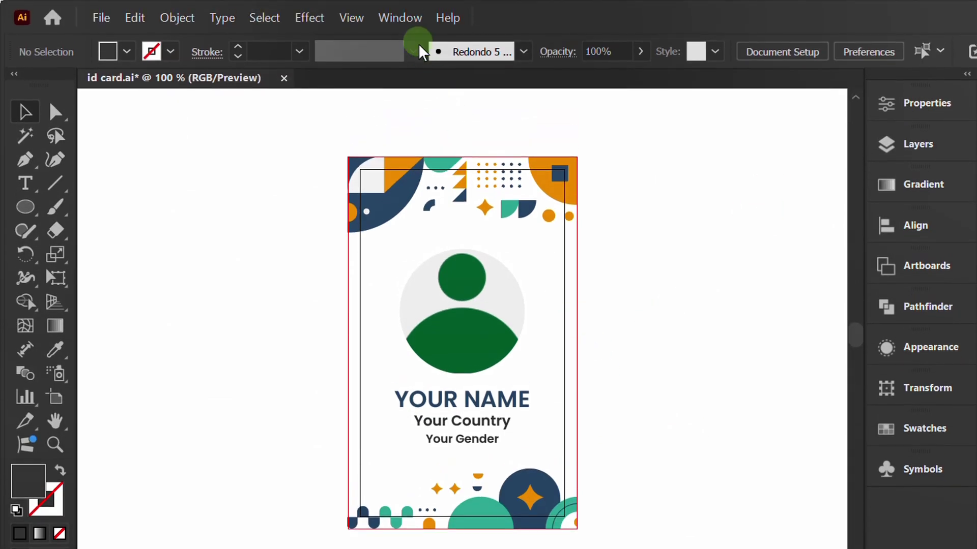
click(400, 17)
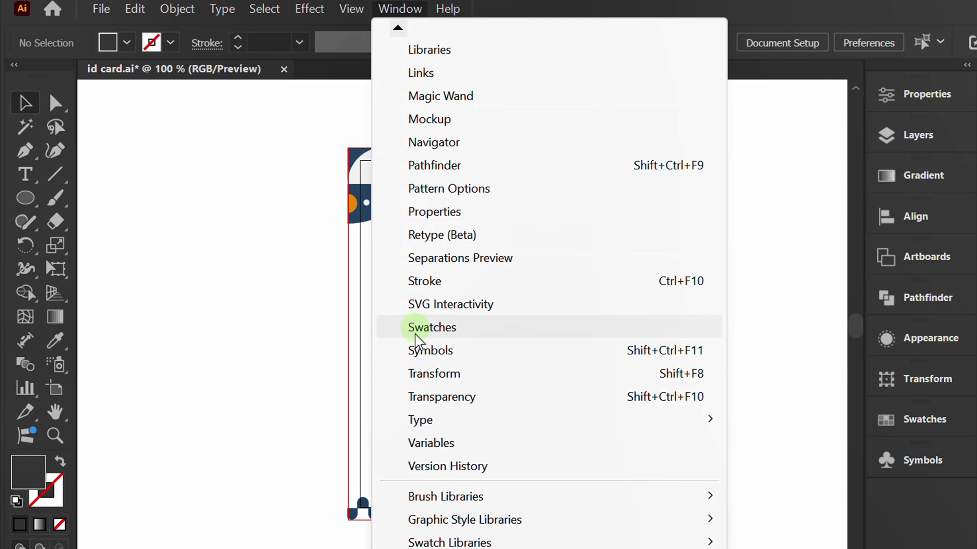
click(479, 393)
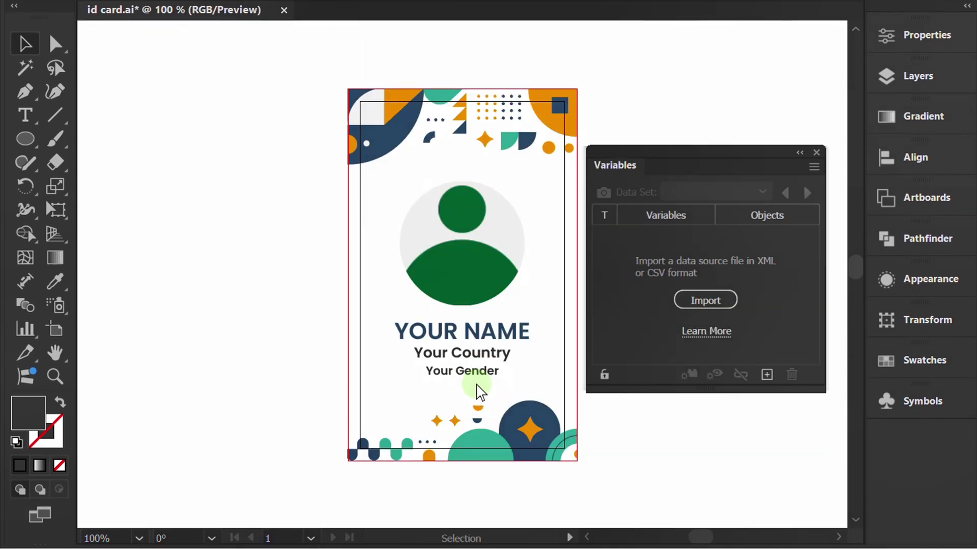
click(709, 302)
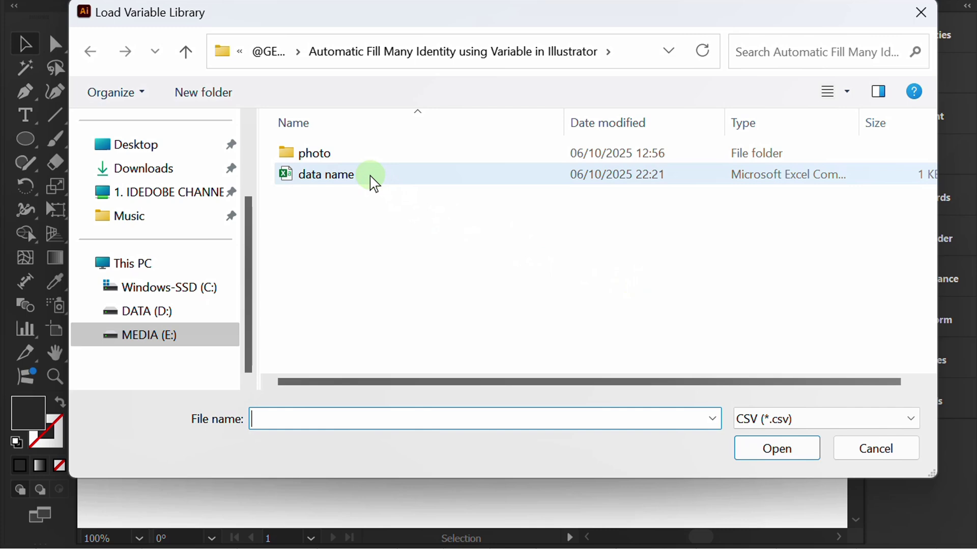
click(372, 182)
click(772, 451)
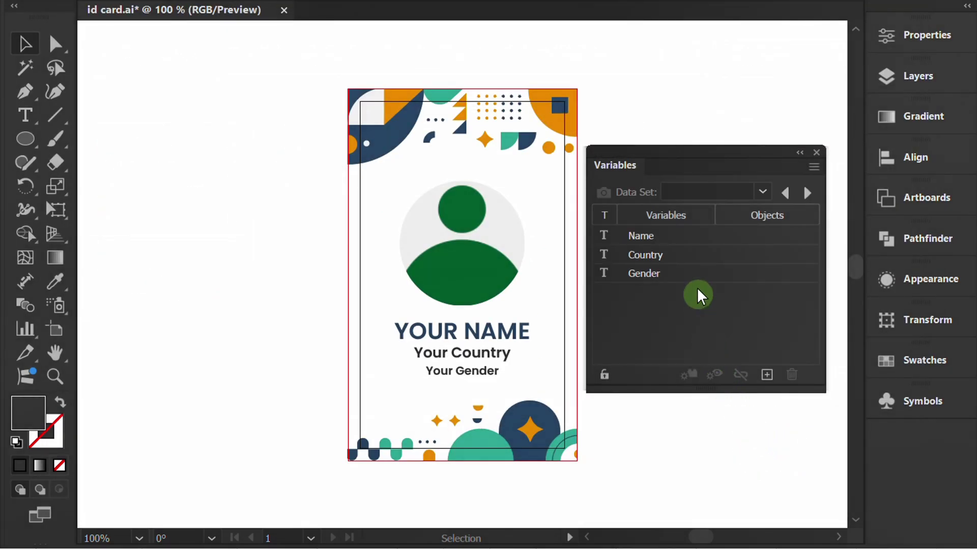
Bind the Name, Country and Gender variables to their matching placeholder texts.
click(691, 237)
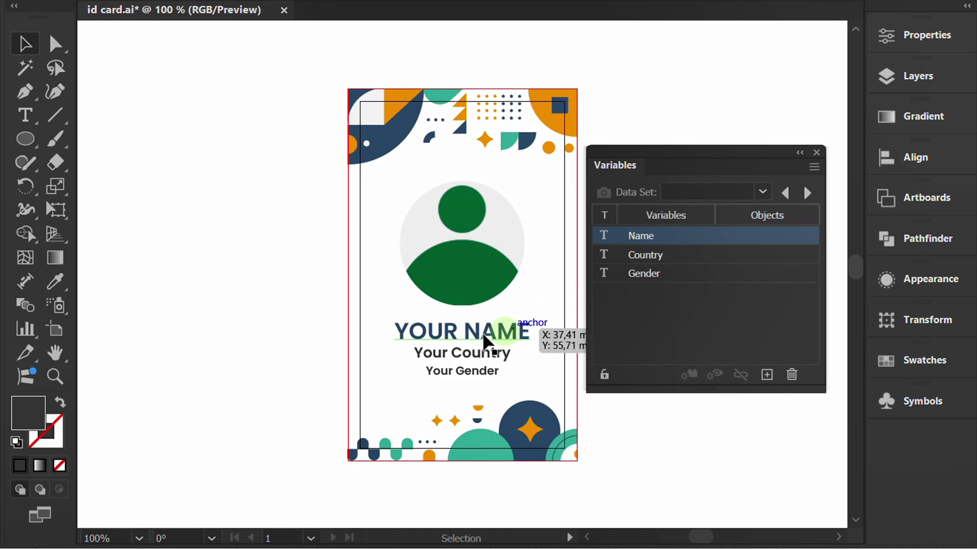
click(449, 338)
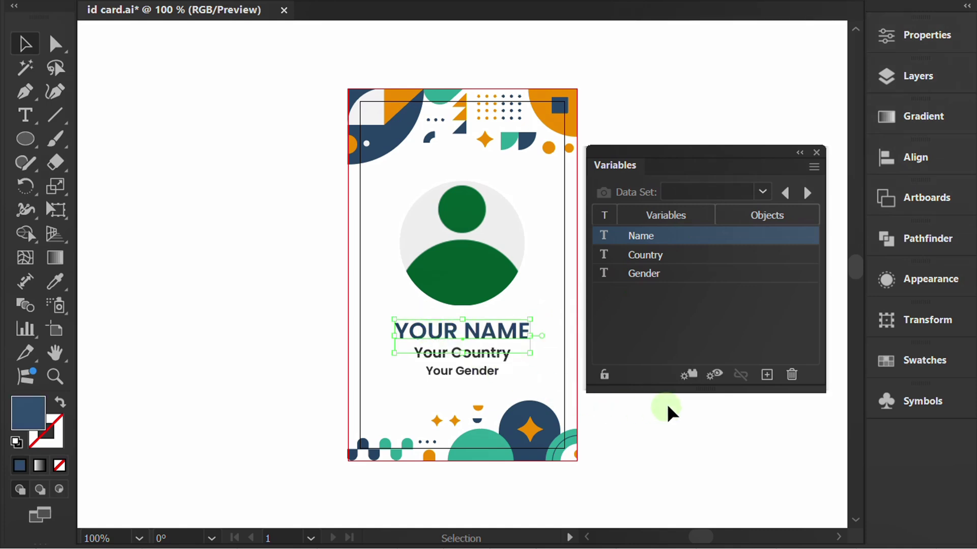
click(689, 375)
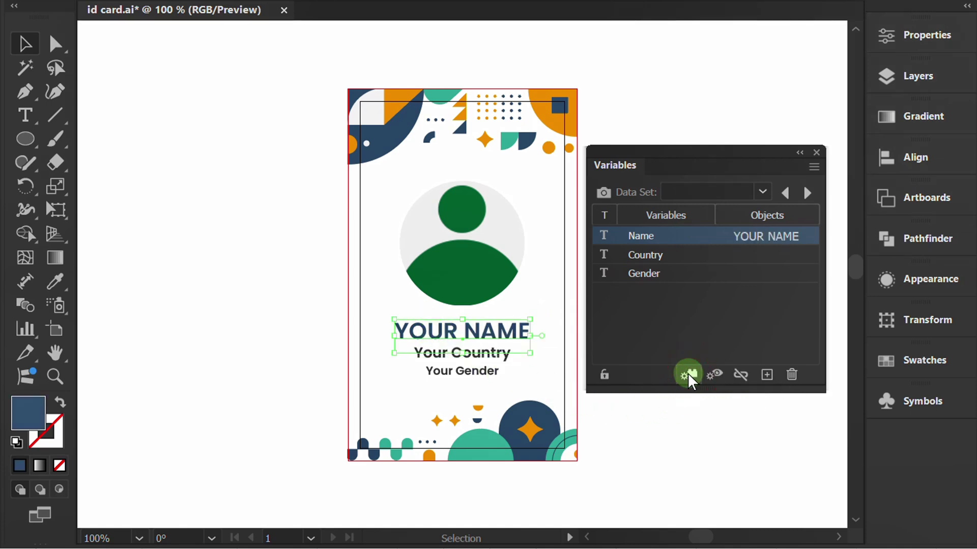
click(682, 256)
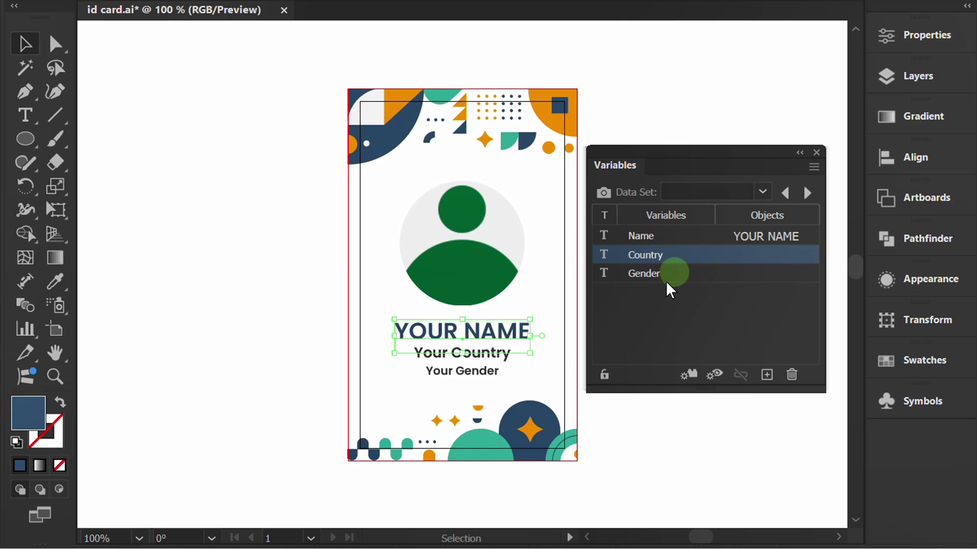
click(502, 356)
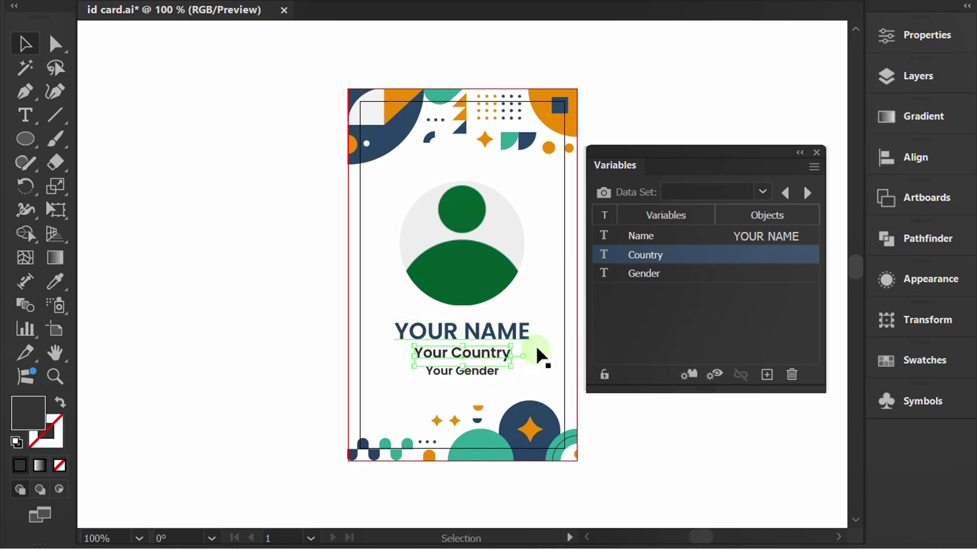
click(689, 375)
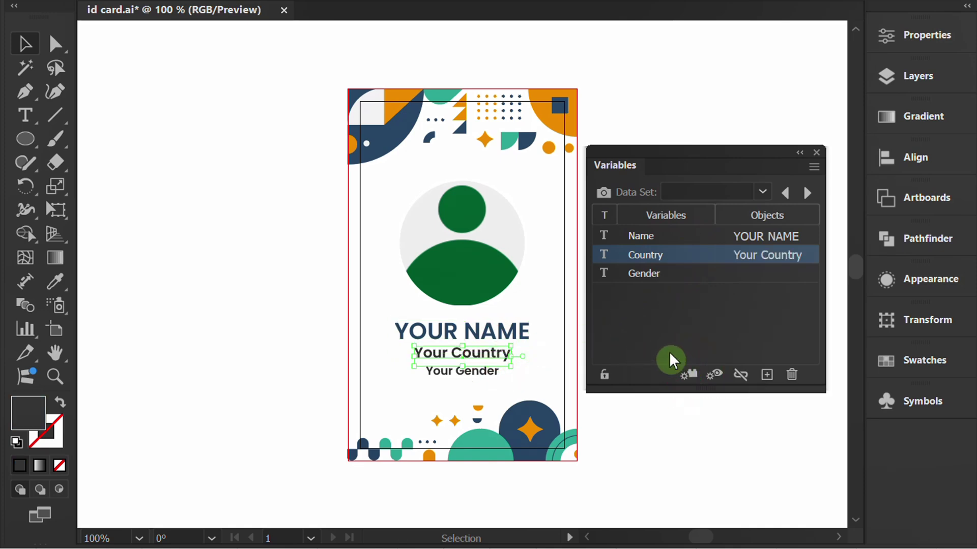
click(665, 277)
click(476, 380)
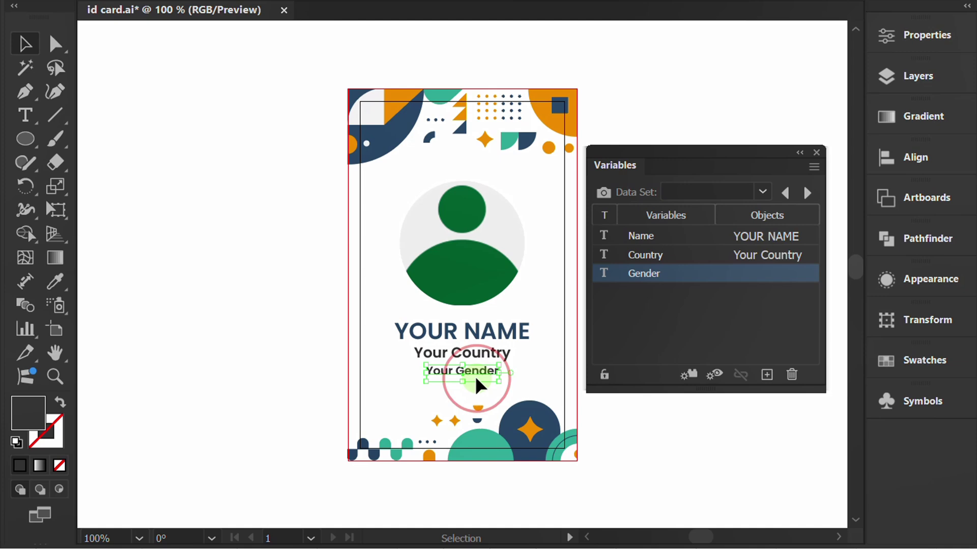
click(689, 375)
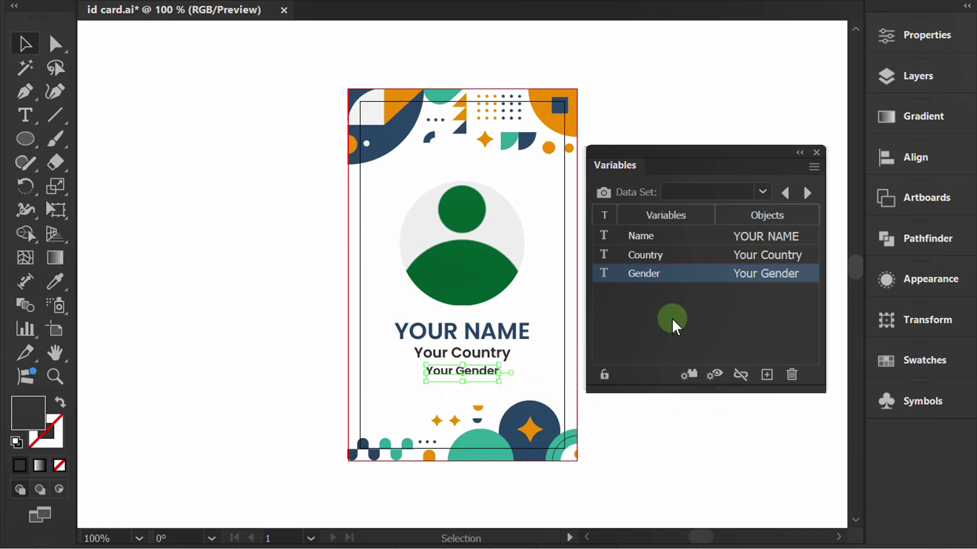
Apply Data Set 1 so the card shows Luca Bianchi, Italy, Male.
click(762, 191)
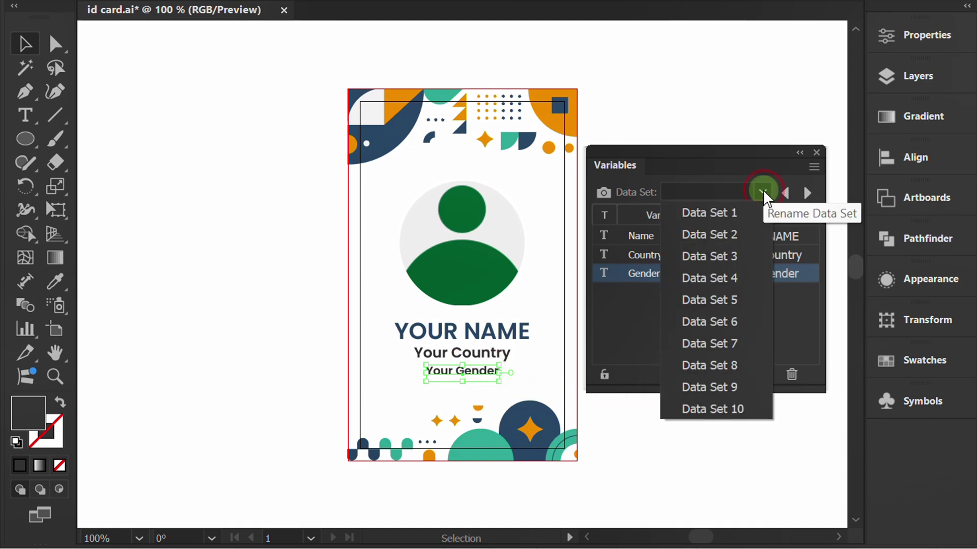
click(724, 221)
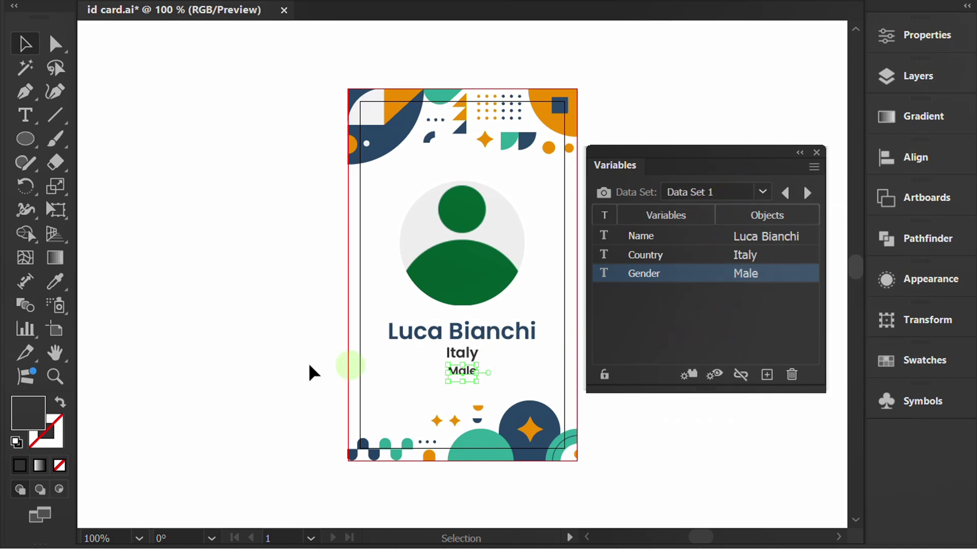
click(276, 363)
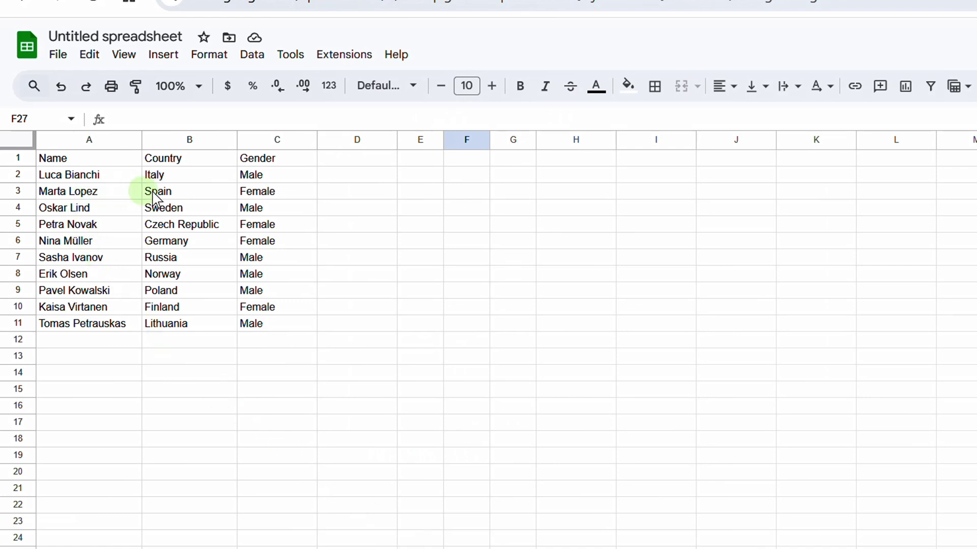
key(alt+Tab)
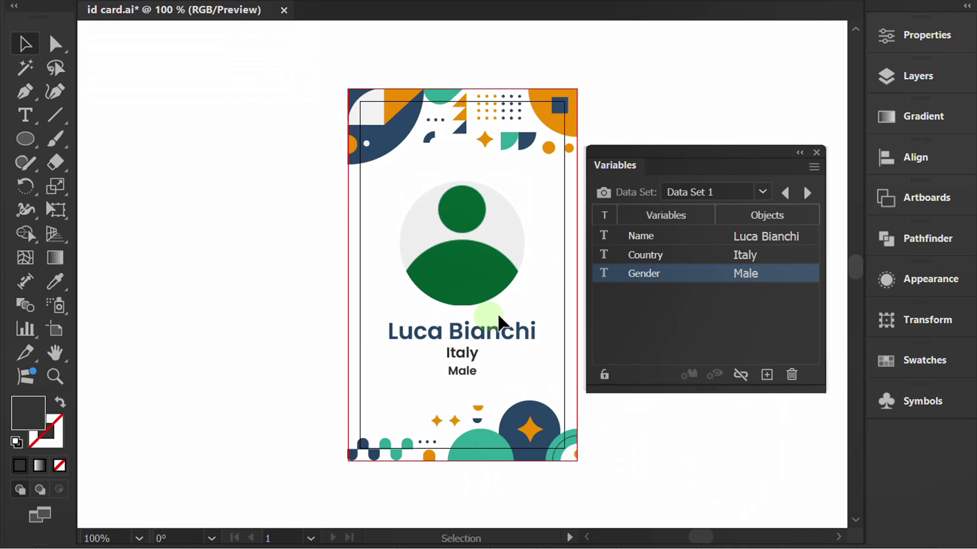
click(760, 191)
click(710, 234)
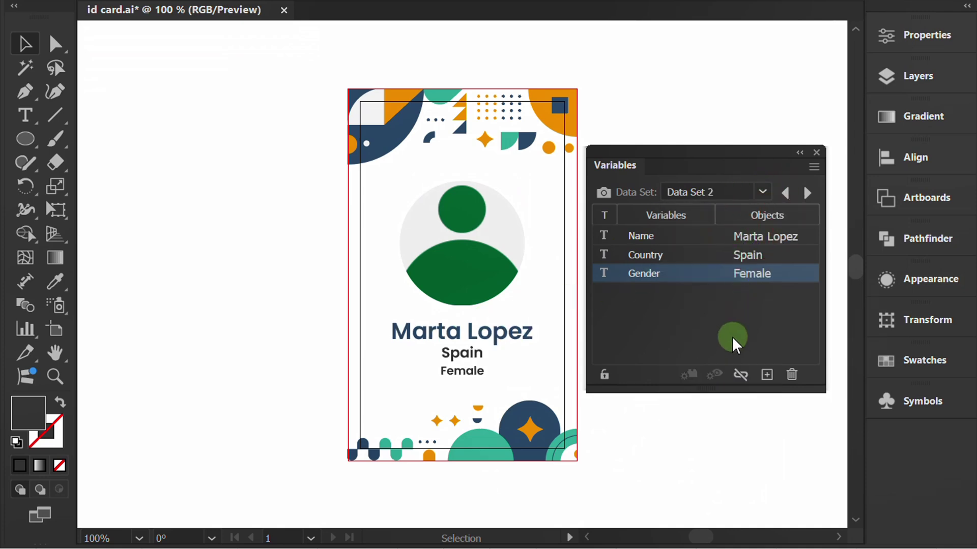
click(807, 193)
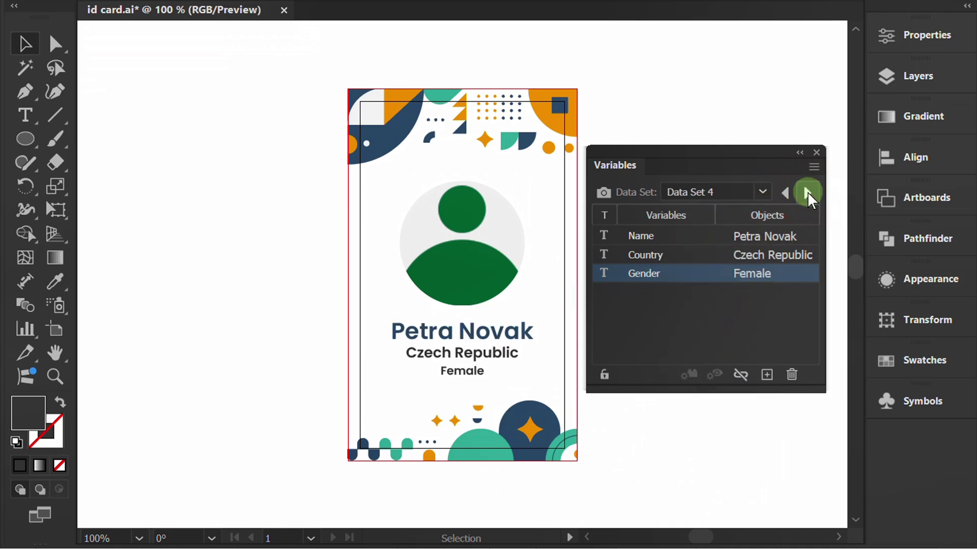
click(807, 192)
click(808, 193)
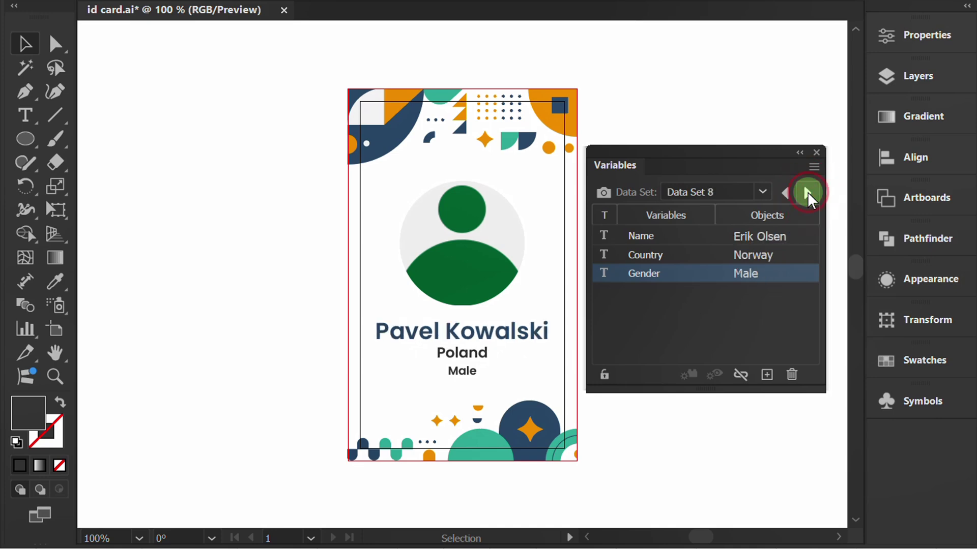
click(807, 192)
click(807, 192)
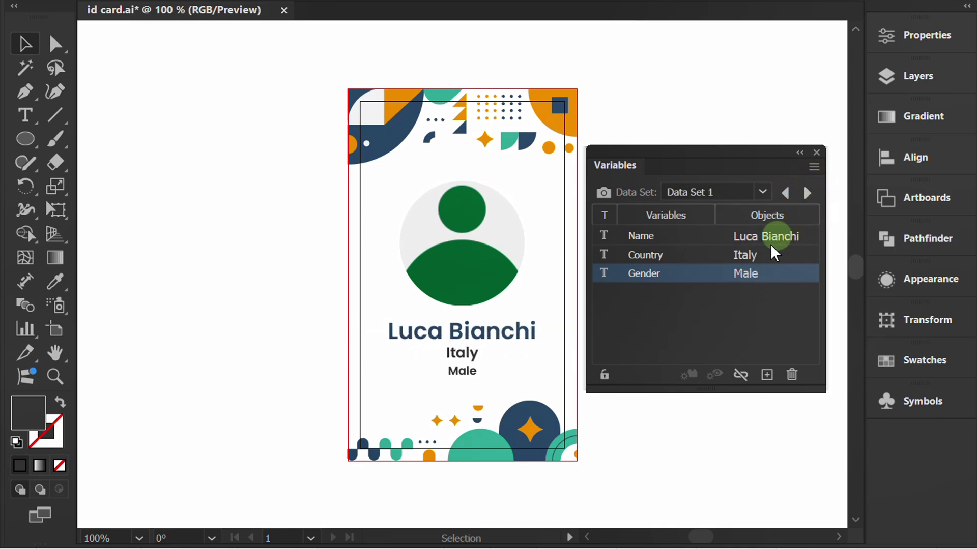
Relink the avatar image inside its clip group to the orange photo-03 file.
click(464, 254)
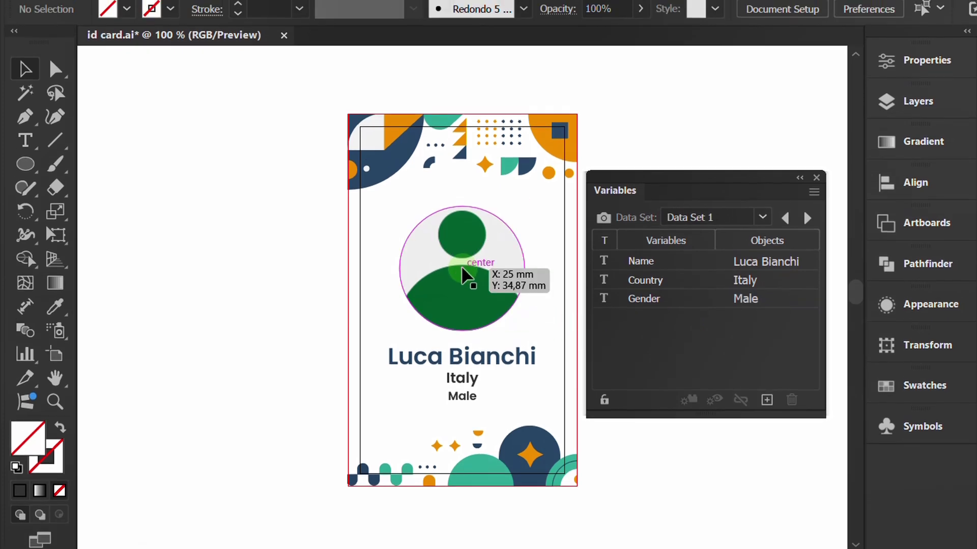
double_click(465, 293)
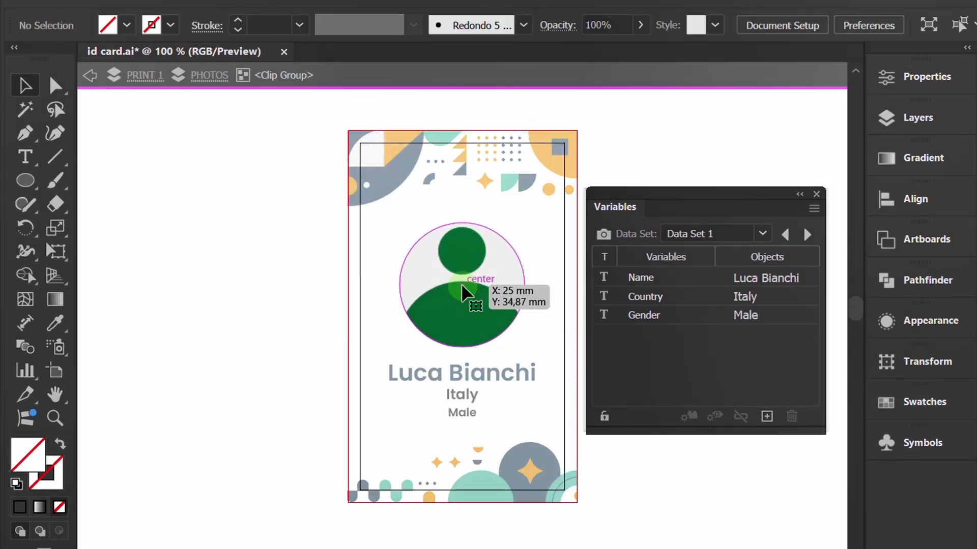
click(464, 293)
click(452, 294)
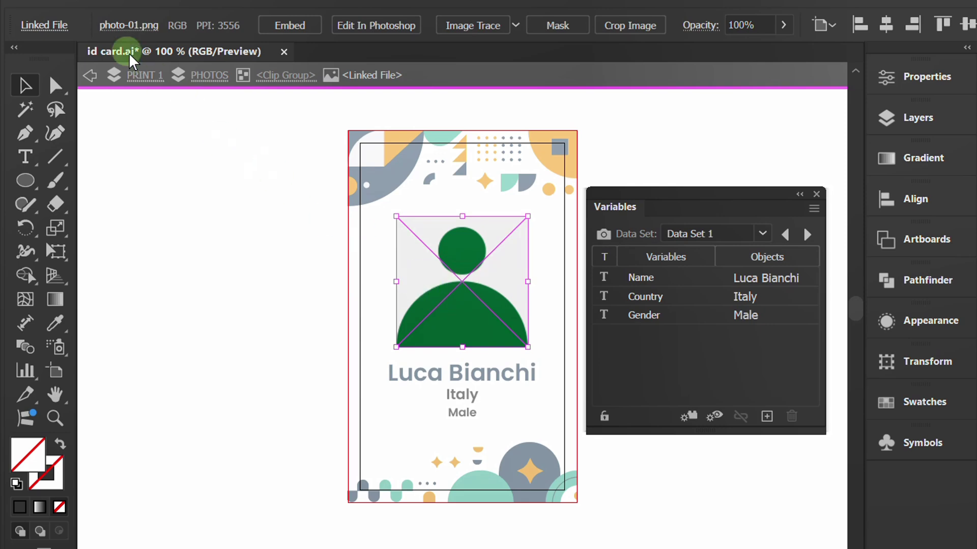
click(128, 25)
click(153, 68)
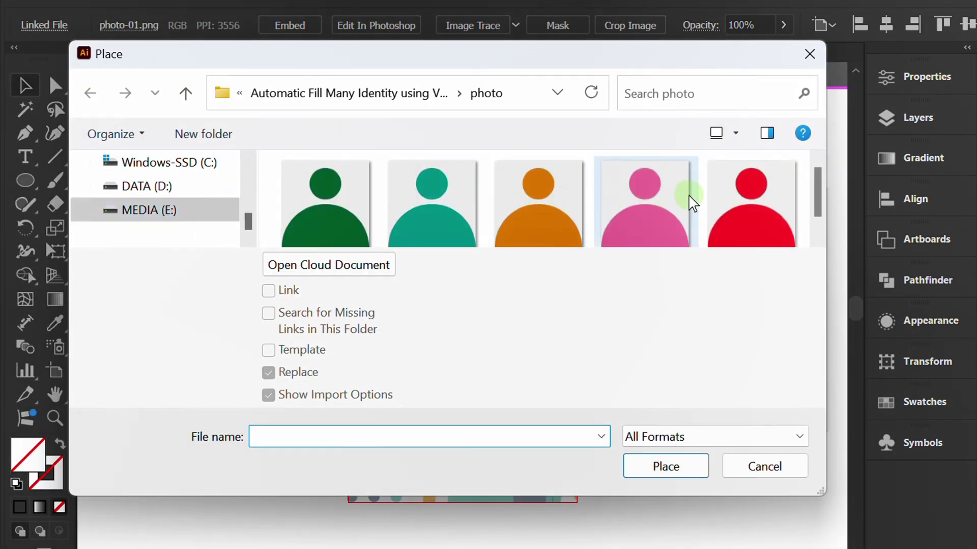
click(554, 205)
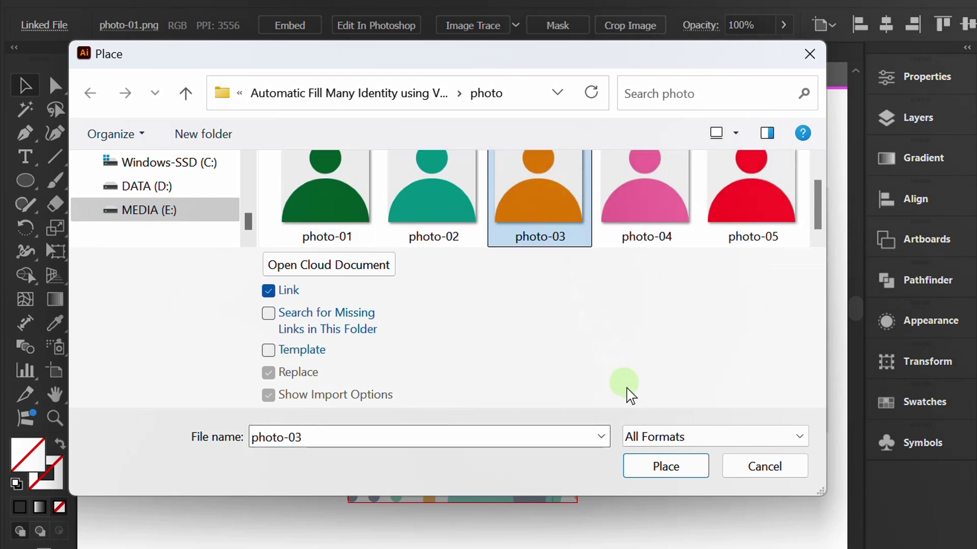
click(665, 468)
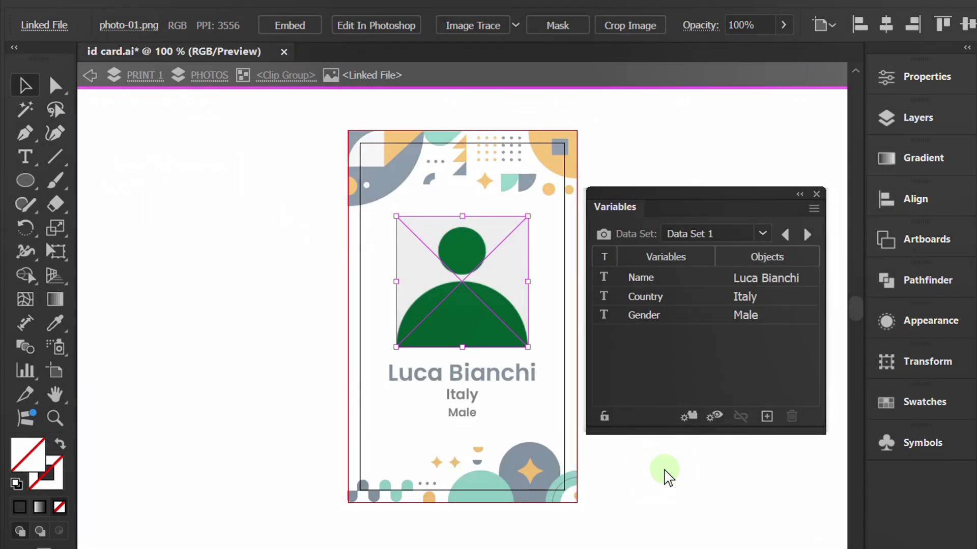
click(261, 318)
click(91, 80)
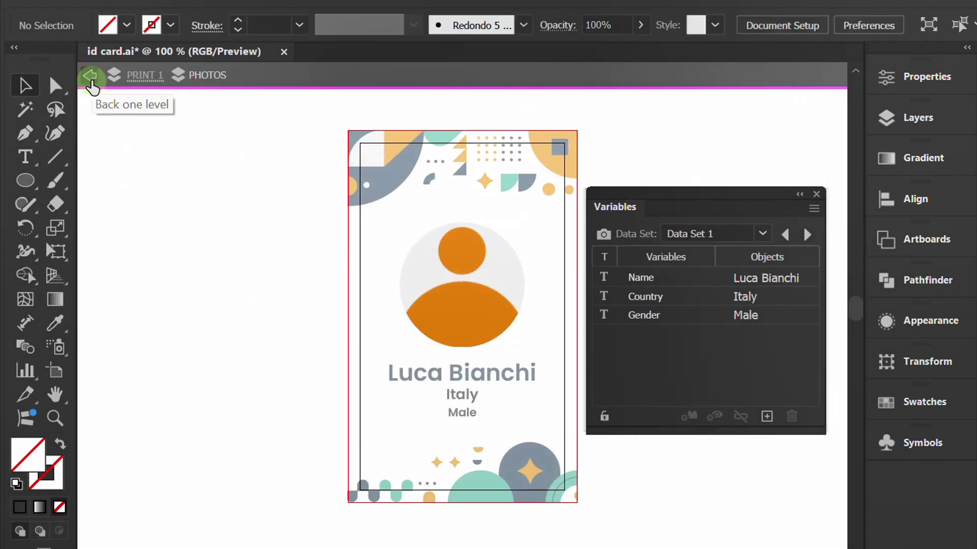
Exit isolation mode to return to the full ID card.
click(91, 79)
click(91, 79)
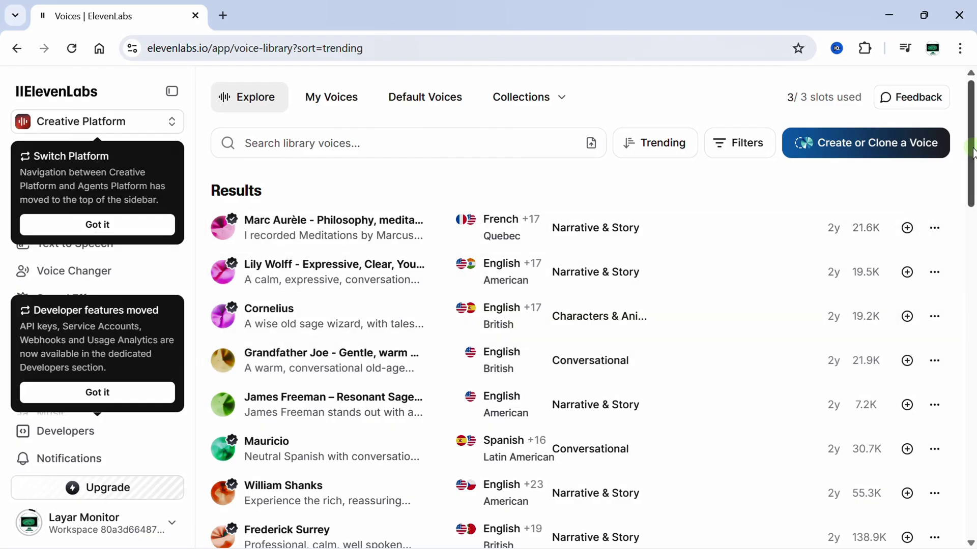
drag(973, 153, 970, 313)
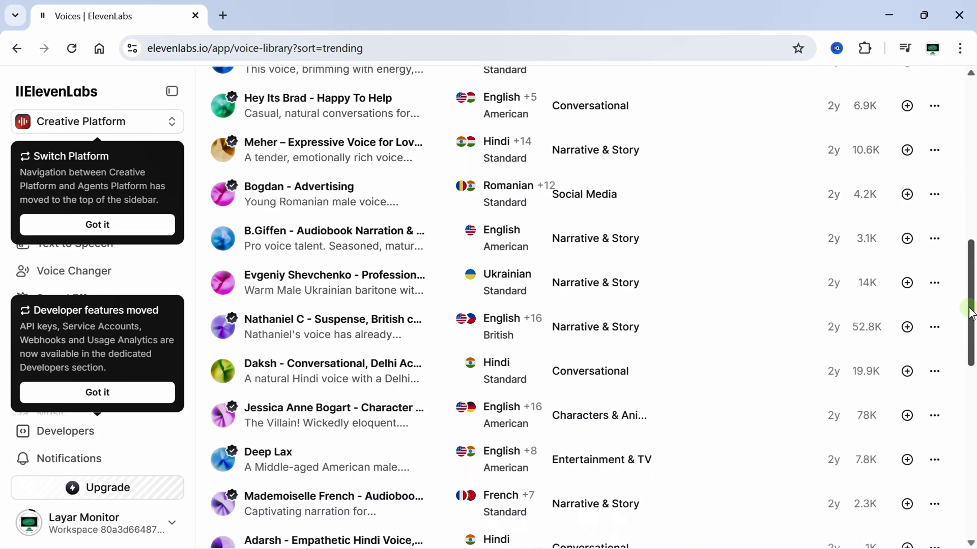
drag(971, 313, 967, 471)
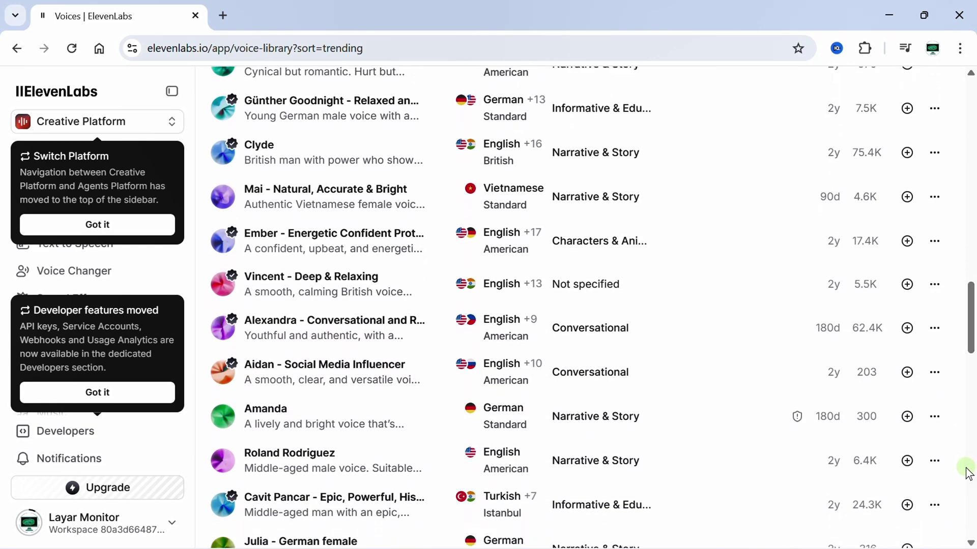